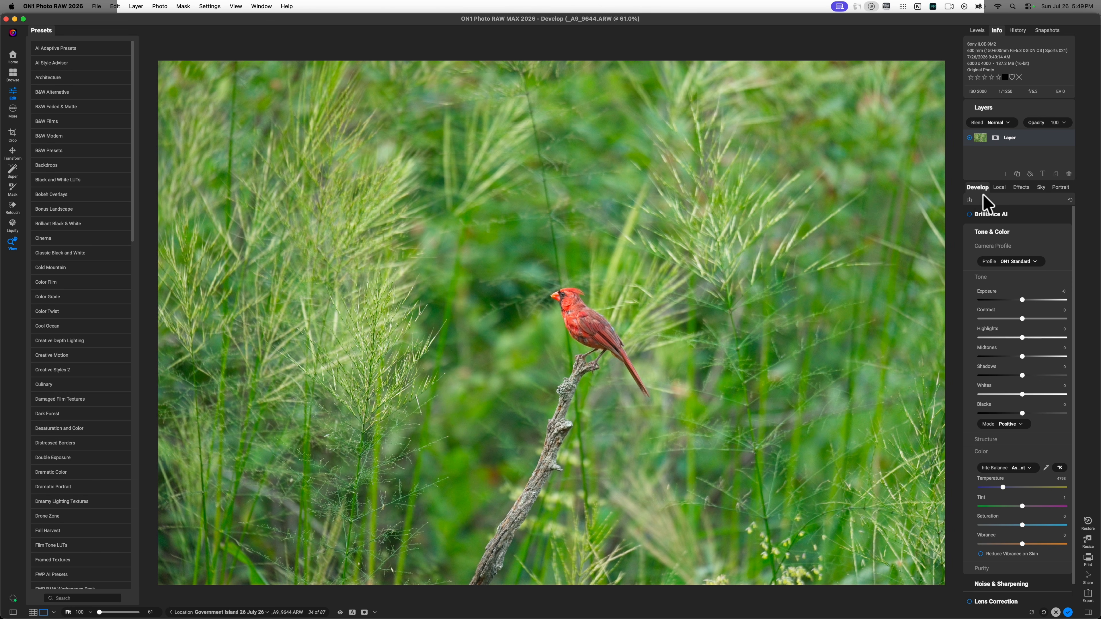
- Add a Blur effect filter to the cardinal photo
left_click(1023, 191)
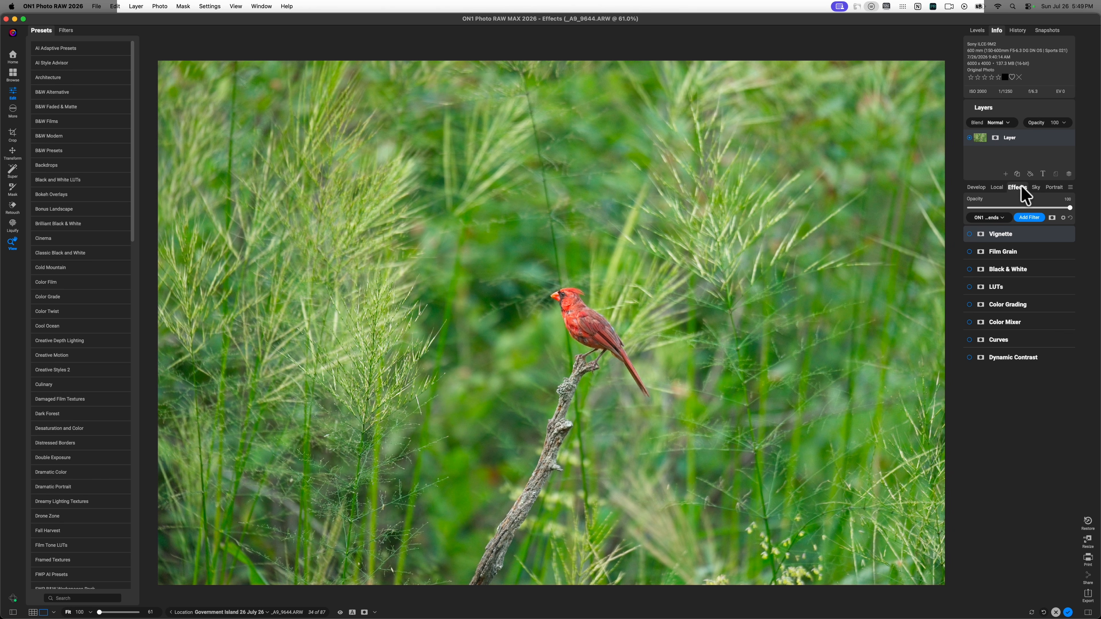
left_click(1031, 217)
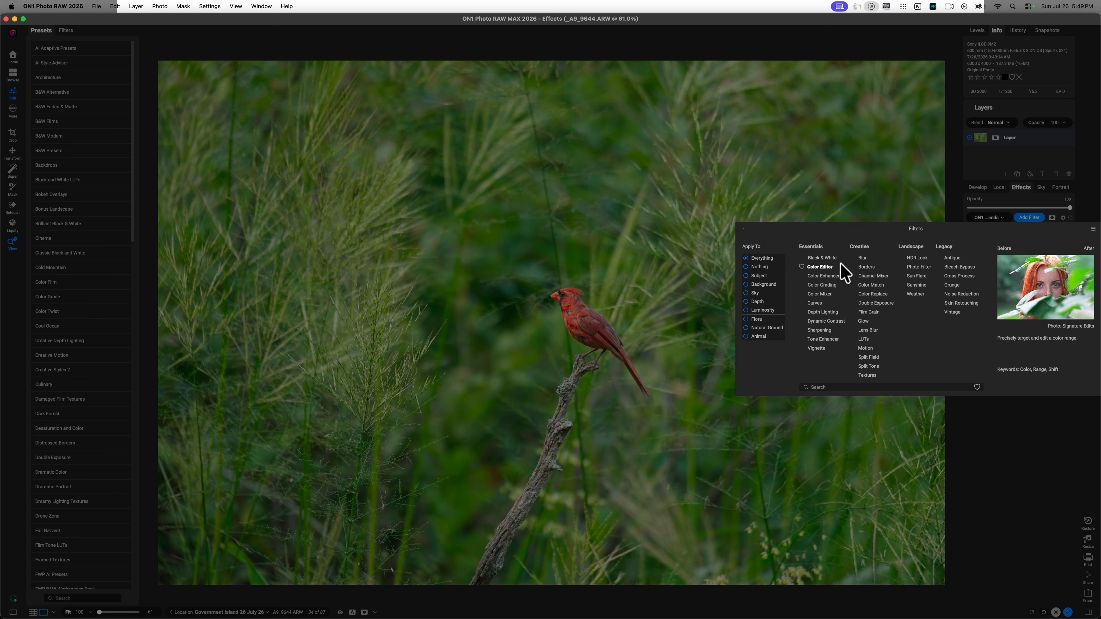
left_click(863, 259)
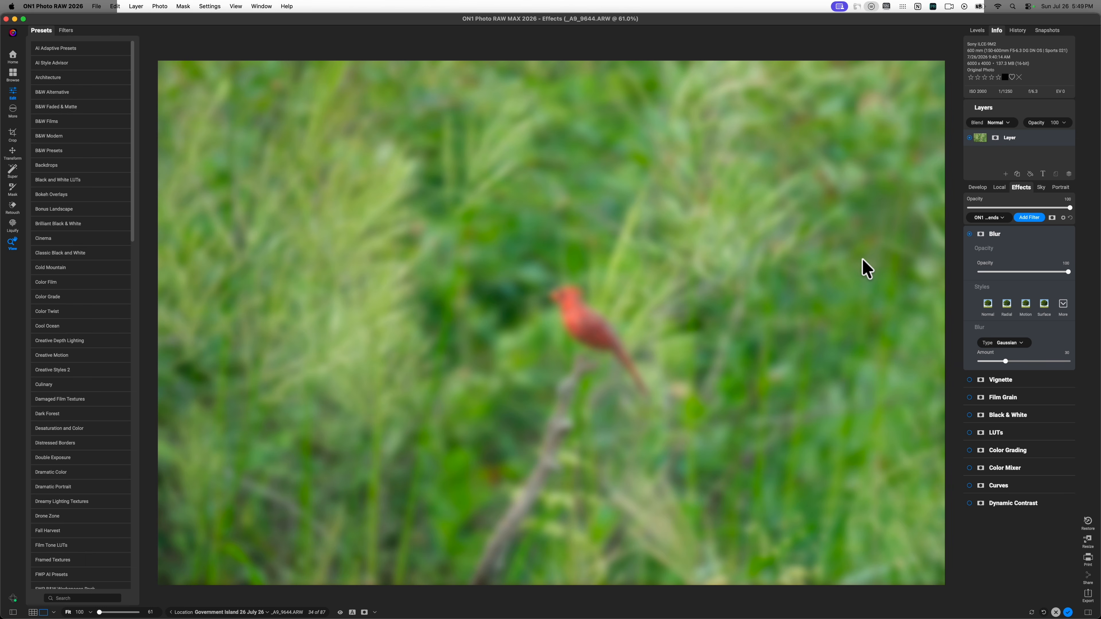
- Mask the bird and its branch out of the Blur filter using Quick Mask AI in erase mode
left_click(981, 235)
left_click(871, 79)
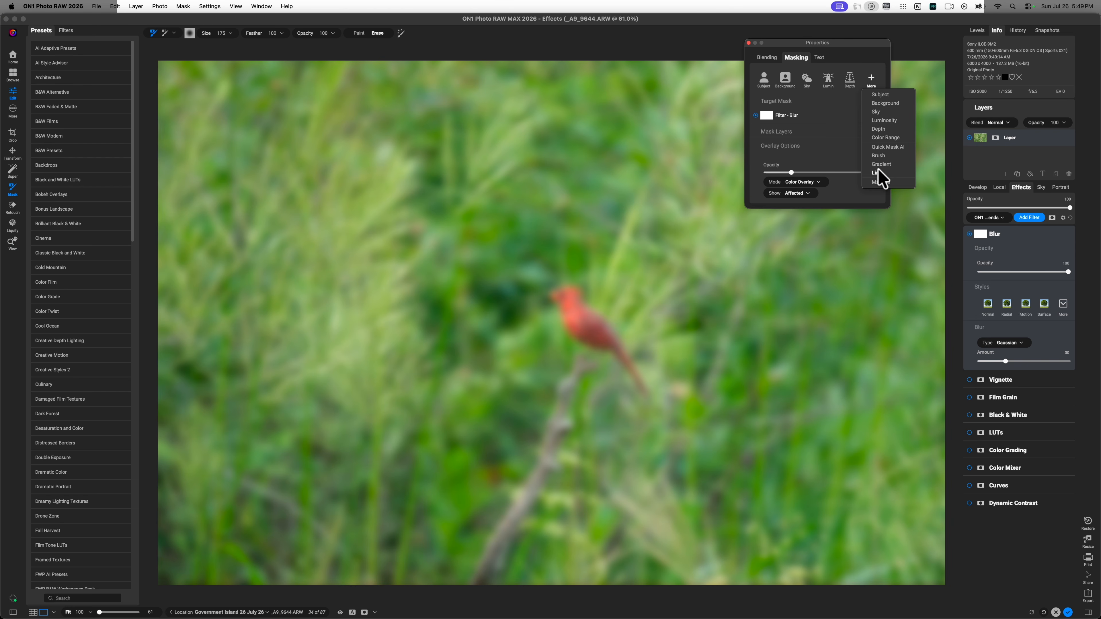
left_click(886, 147)
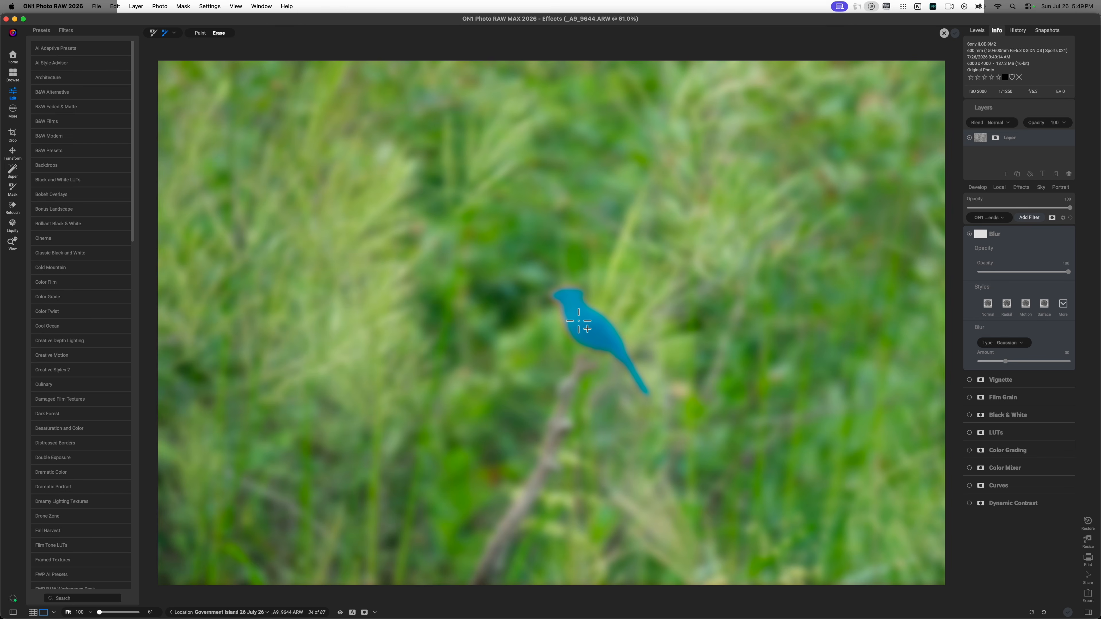
left_click(577, 371)
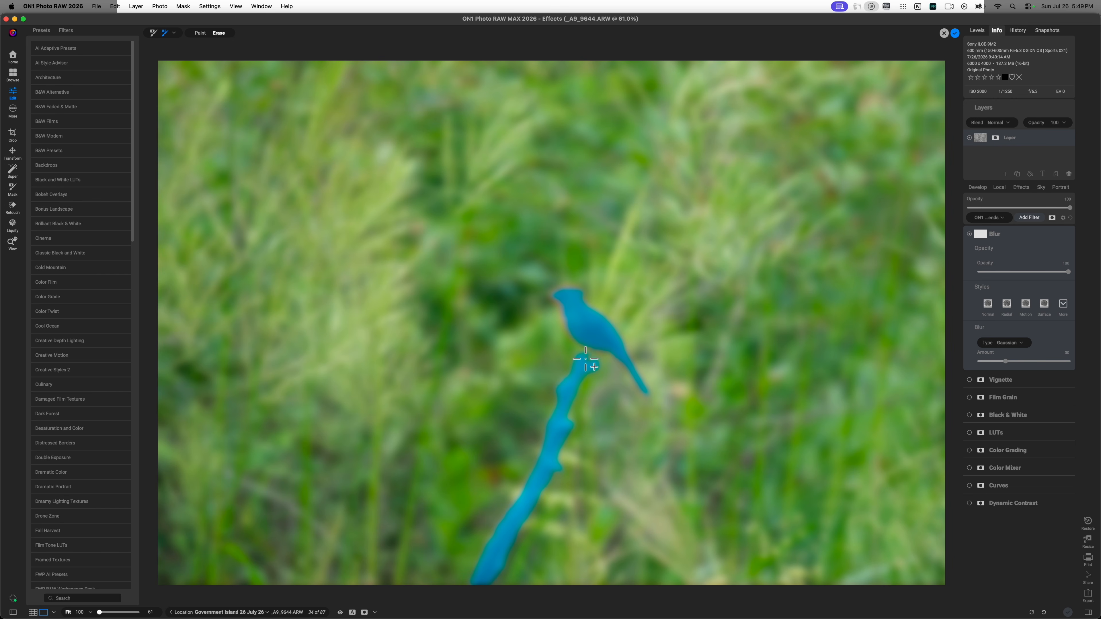
left_click(593, 355)
left_click(955, 33)
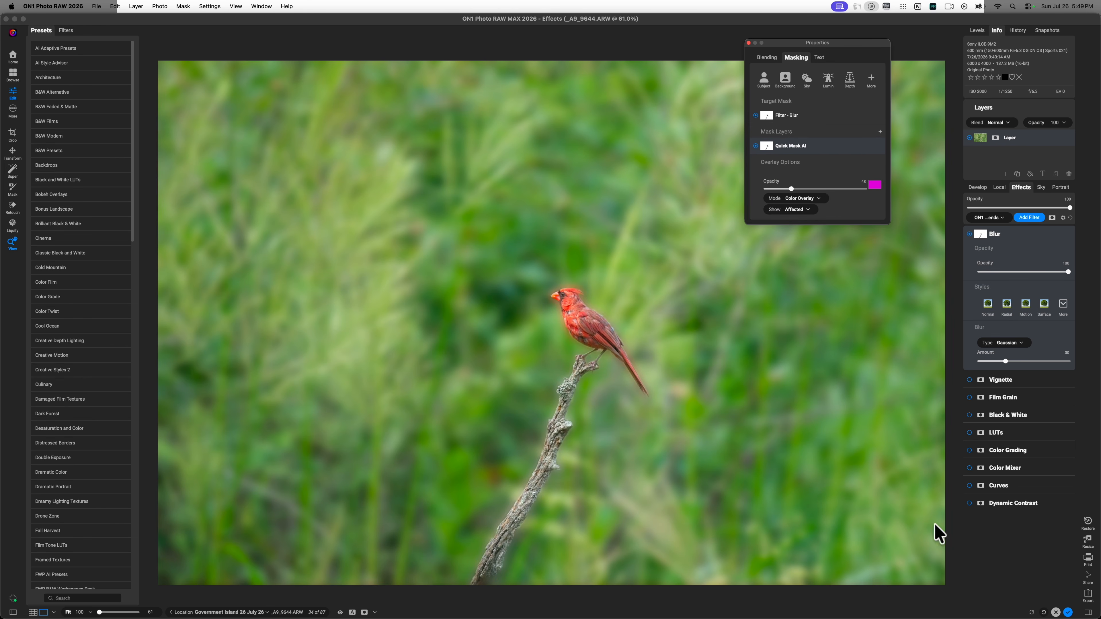
left_click(749, 42)
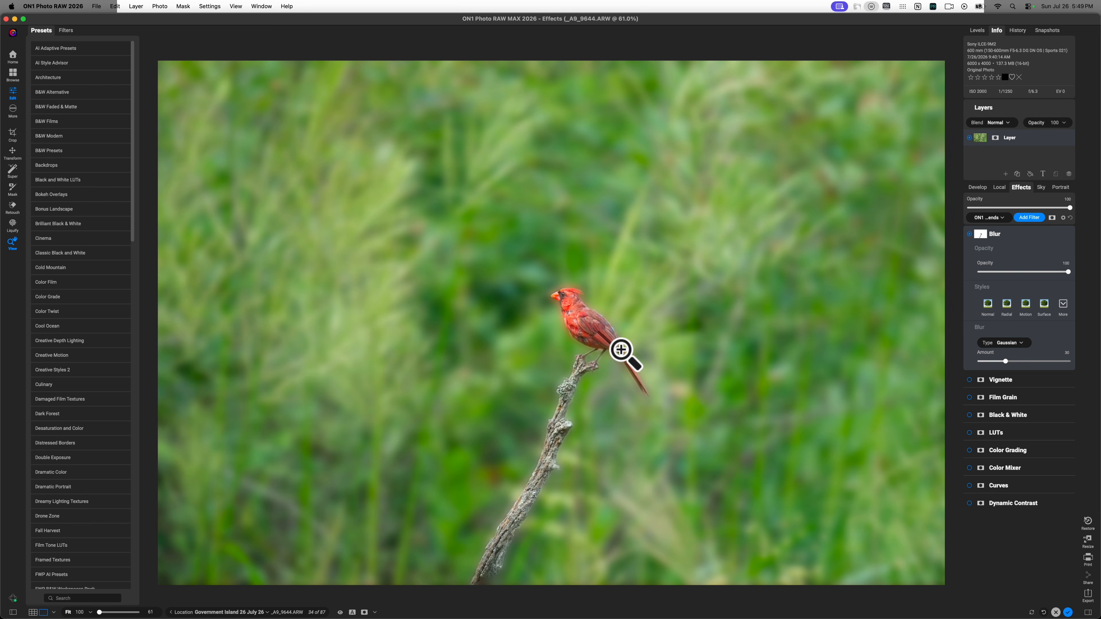
- Try a Blur amount of 75, inspect the area around the bird, and remove the Blur filter
left_click(583, 324)
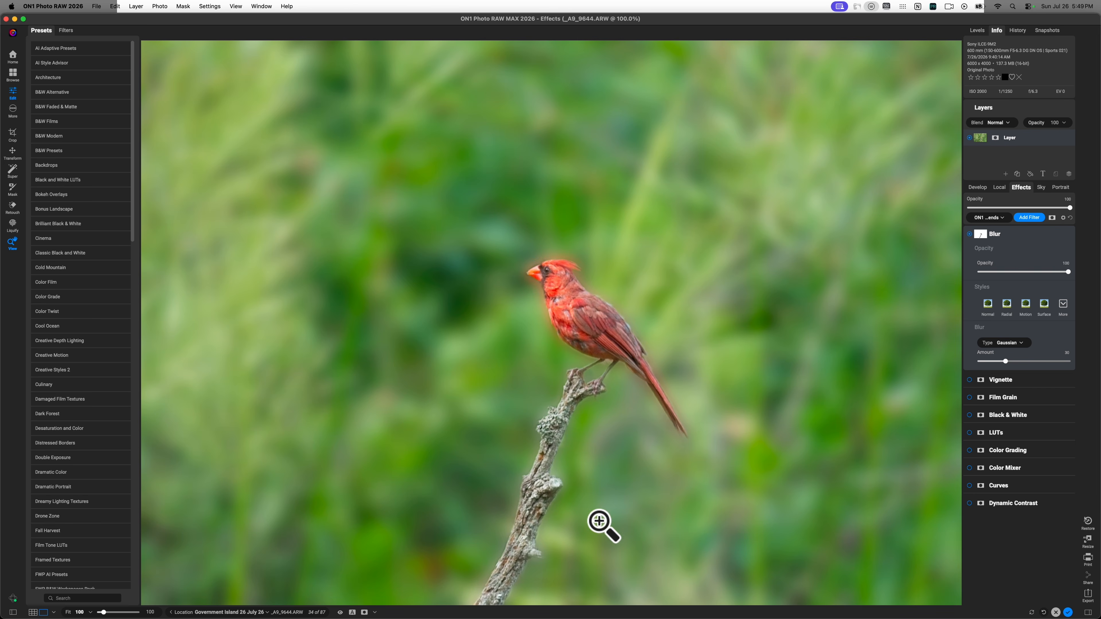
left_click_drag(1005, 362, 1047, 362)
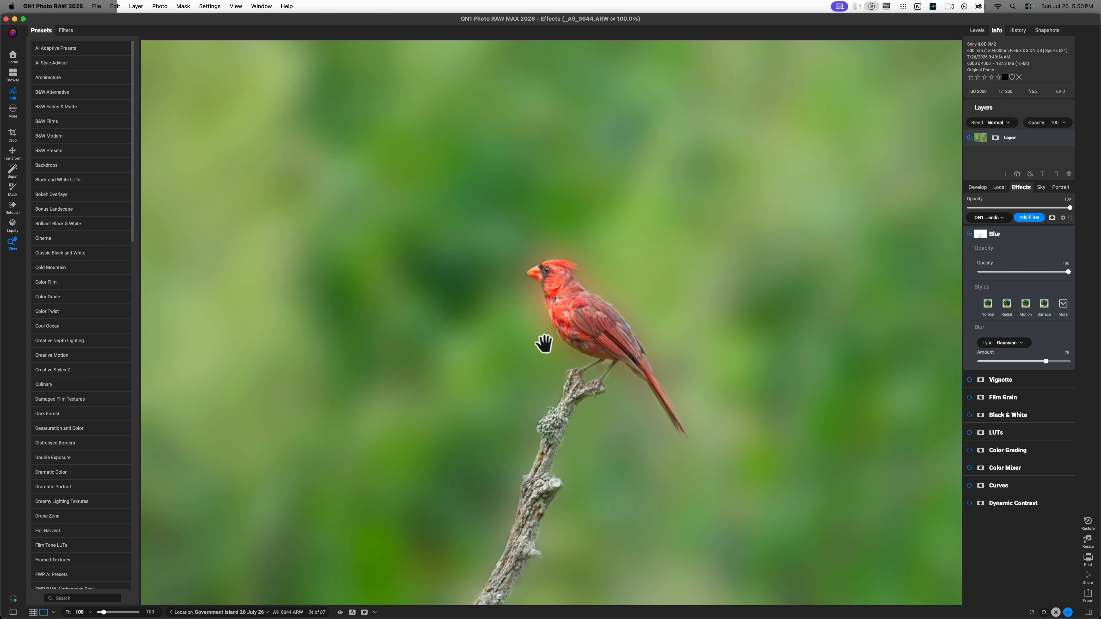
scroll(548, 342, "down", 4)
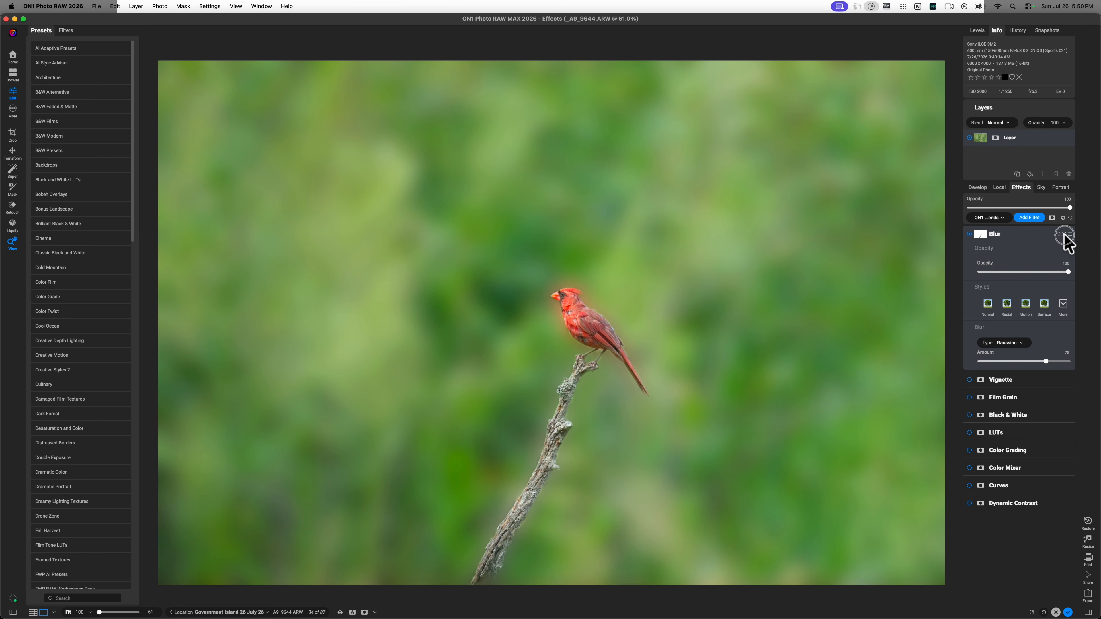
left_click(1064, 234)
left_click(1035, 234)
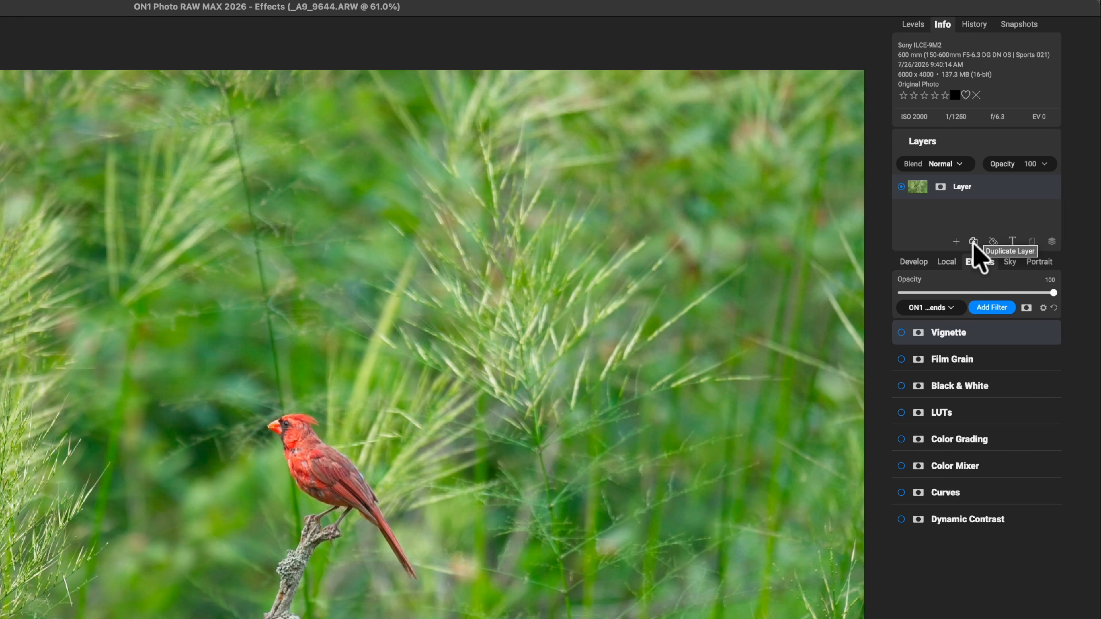
- Duplicate the photo layer, naming the original layer BG and the copy Subject
left_click(973, 242)
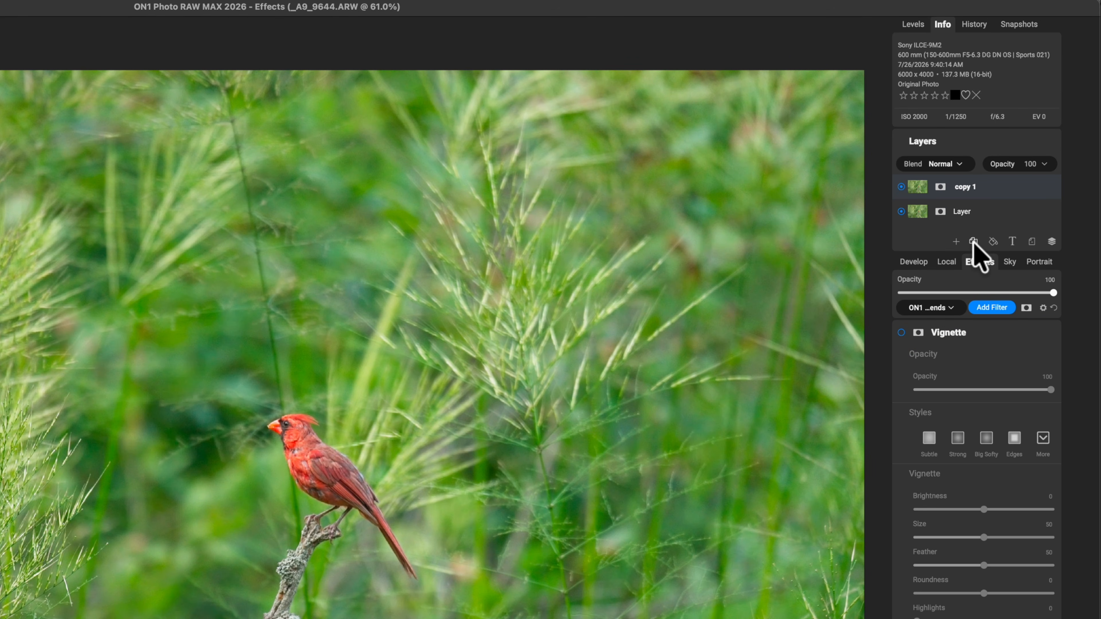
double_click(963, 212)
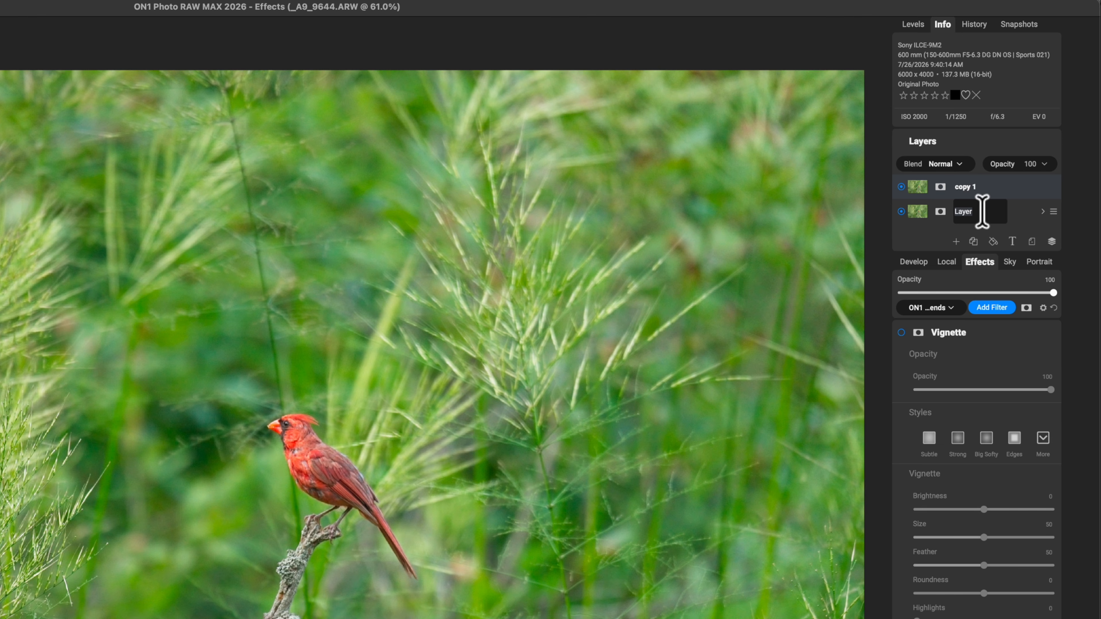
type("BG")
key("Return")
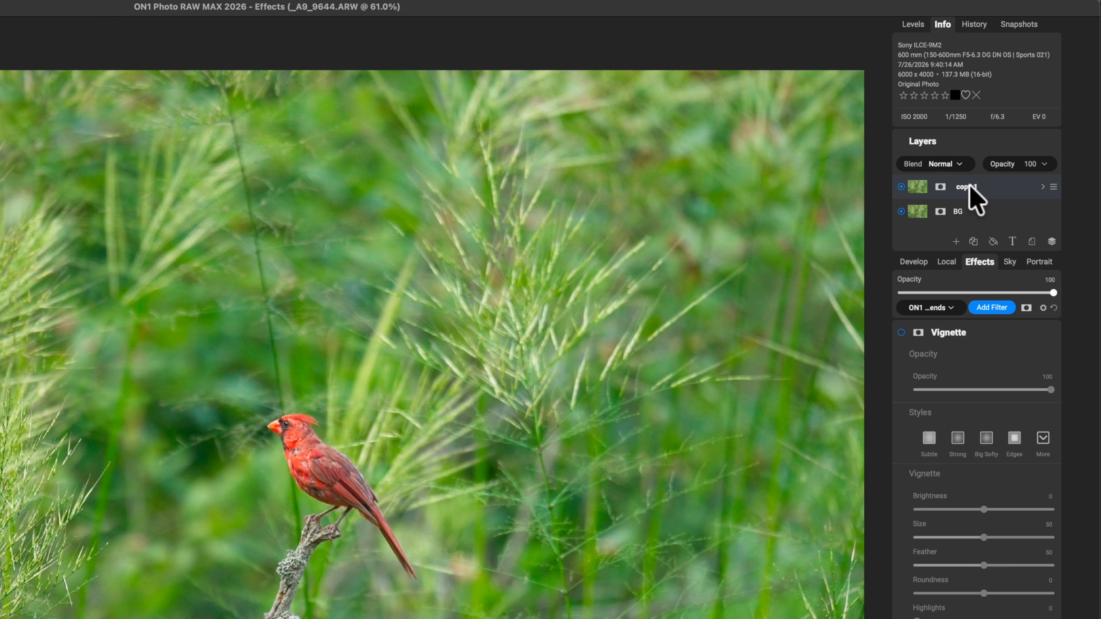
double_click(967, 187)
type("Subject")
key("Return")
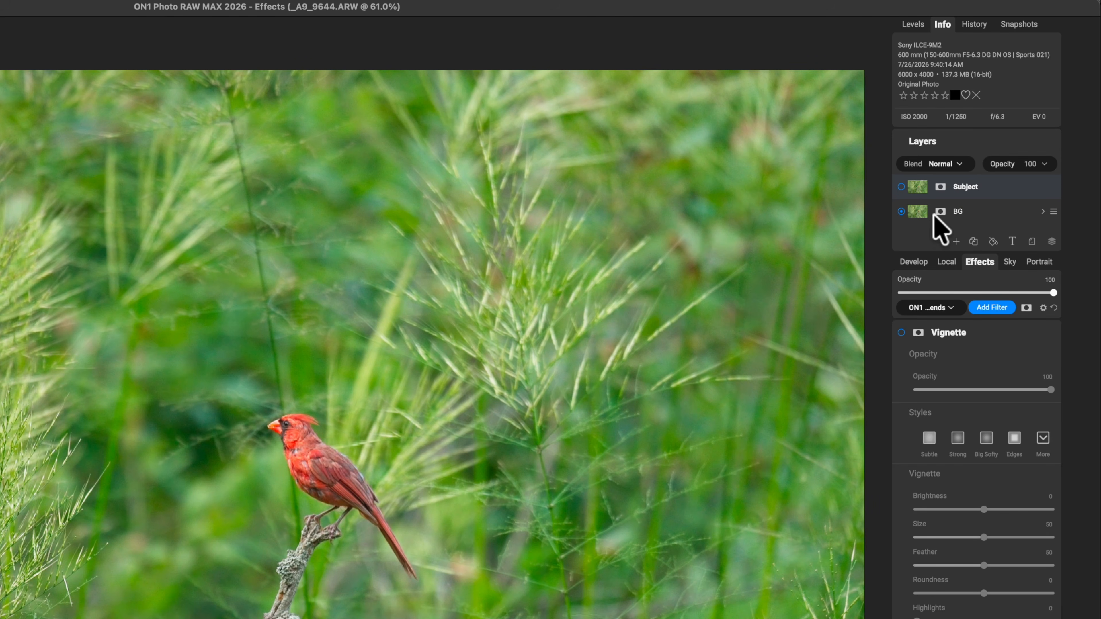
- With the Subject layer hidden, remove the bird and branch from the BG layer using the Perfect Eraser
left_click(919, 216)
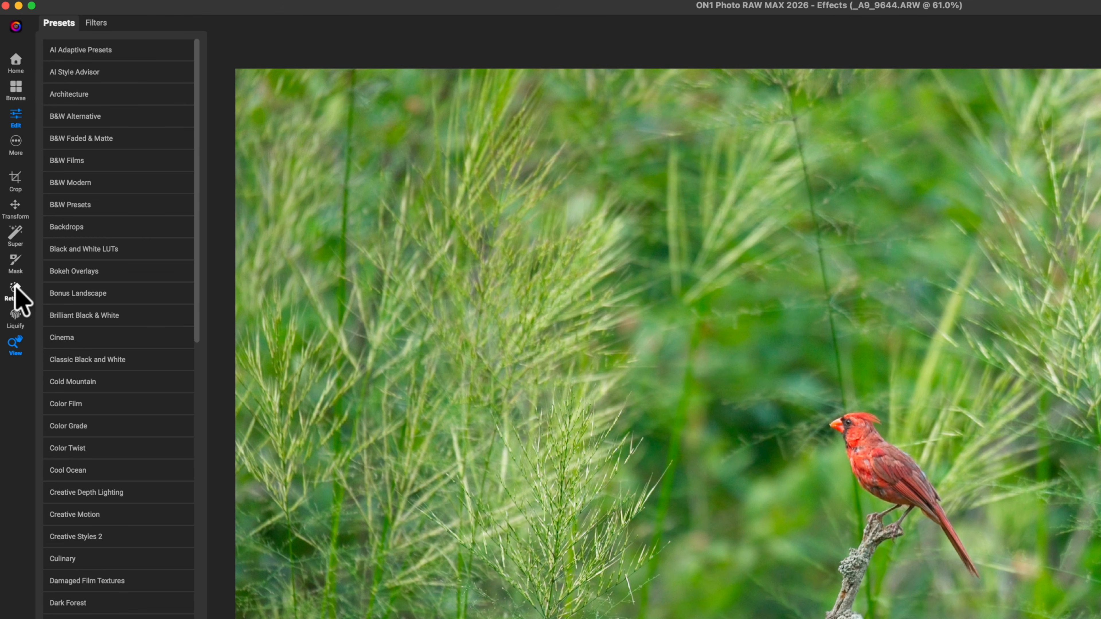
left_click(15, 290)
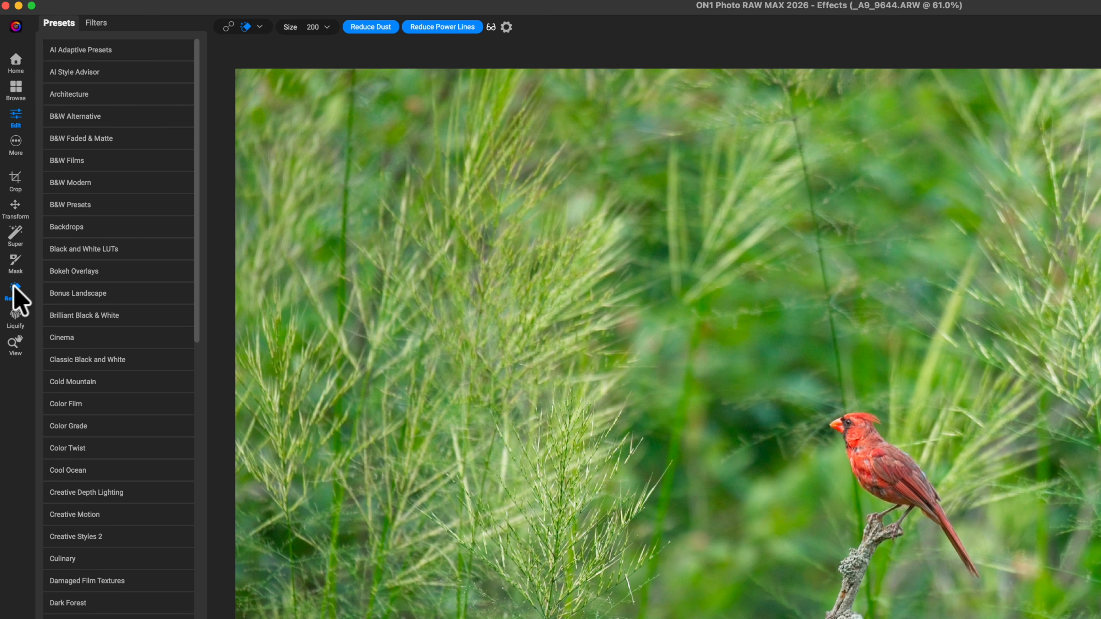
left_click(260, 27)
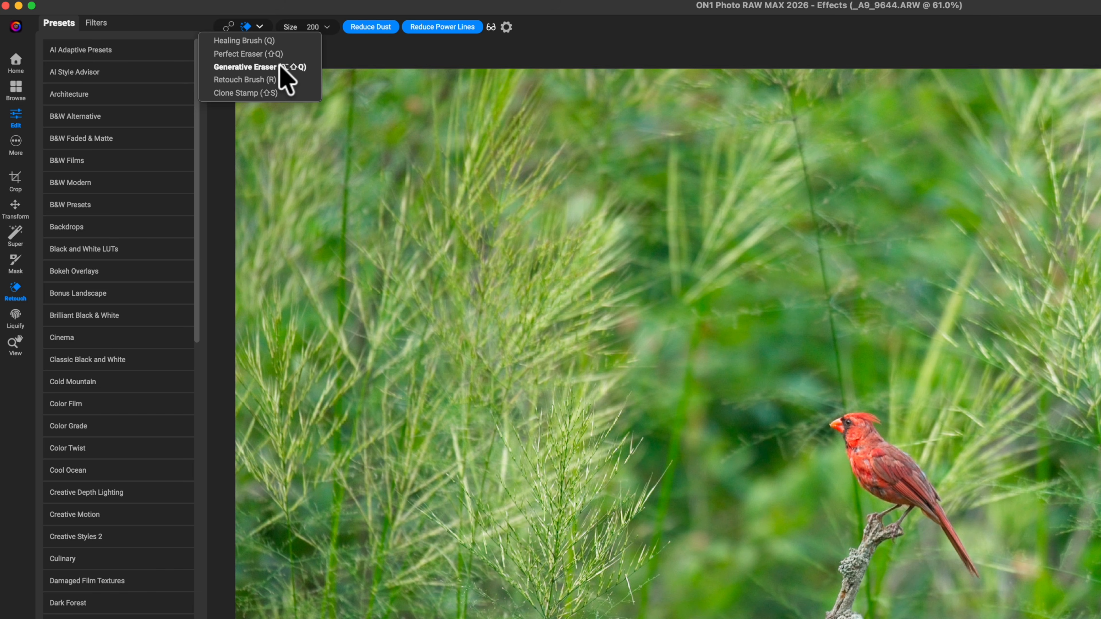
left_click(273, 54)
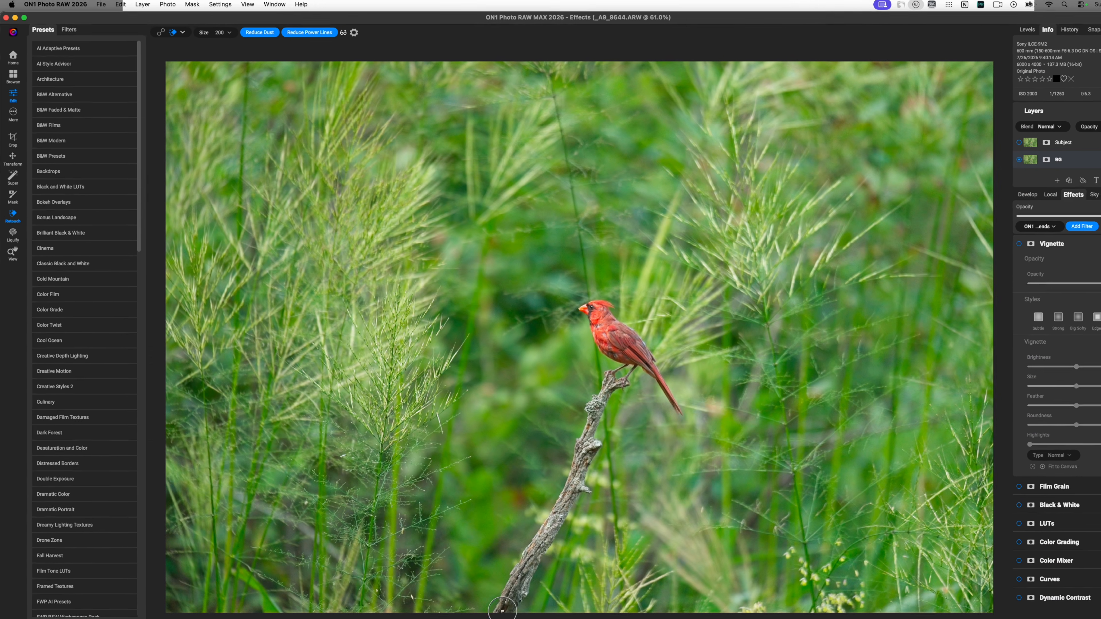
mouse_move(503, 610)
left_mouse_down()
mouse_move(481, 582)
mouse_move(553, 462)
mouse_move(563, 394)
mouse_move(583, 360)
mouse_move(611, 342)
mouse_move(647, 393)
mouse_move(607, 332)
mouse_move(559, 299)
mouse_move(594, 346)
mouse_move(586, 369)
left_mouse_up()
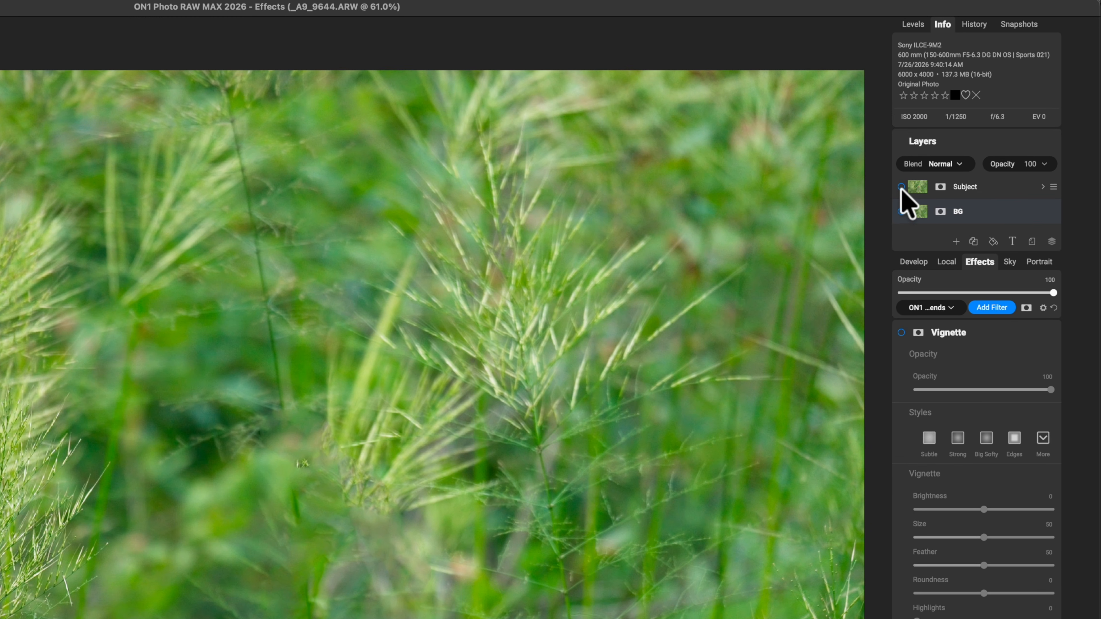
- Show only the Subject layer and select the bird and branch on its layer mask with Quick Mask AI
left_click(901, 187)
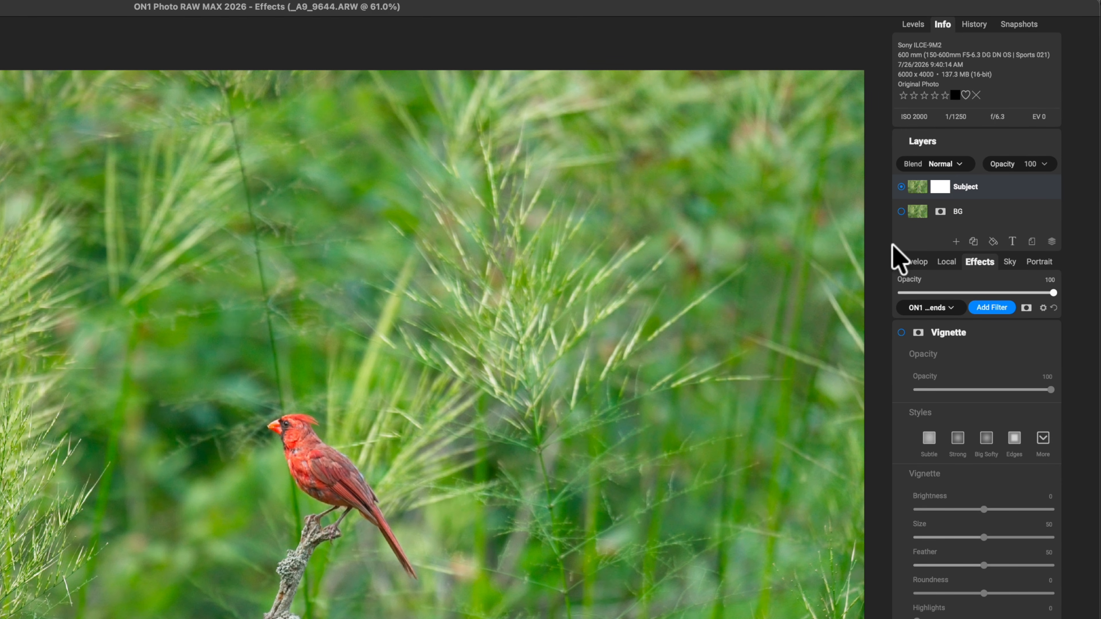
left_click(939, 189)
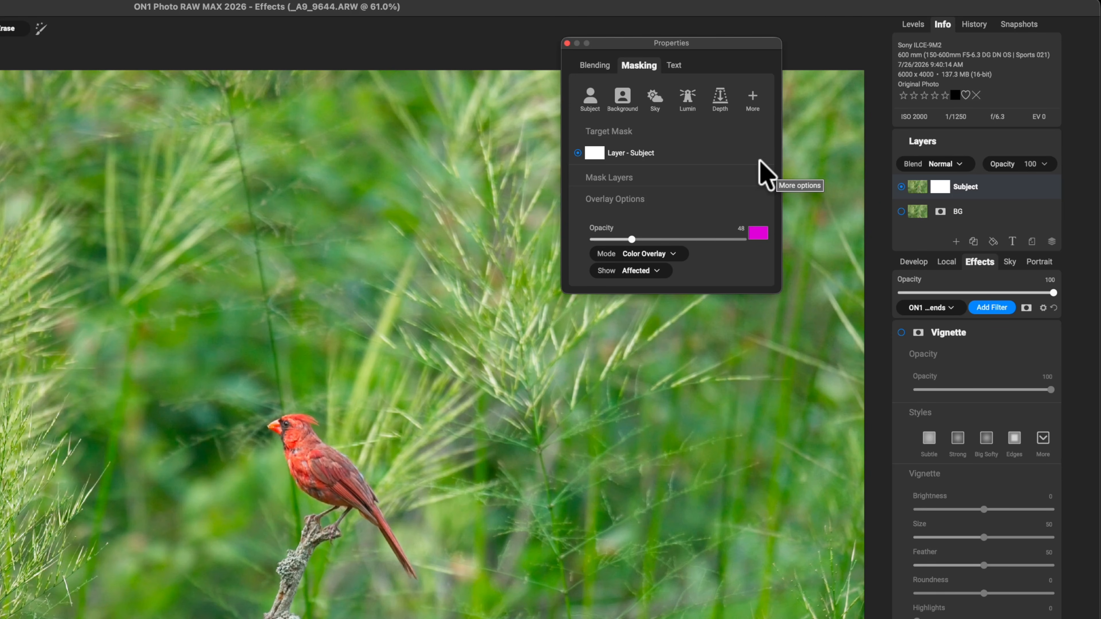
left_click(755, 102)
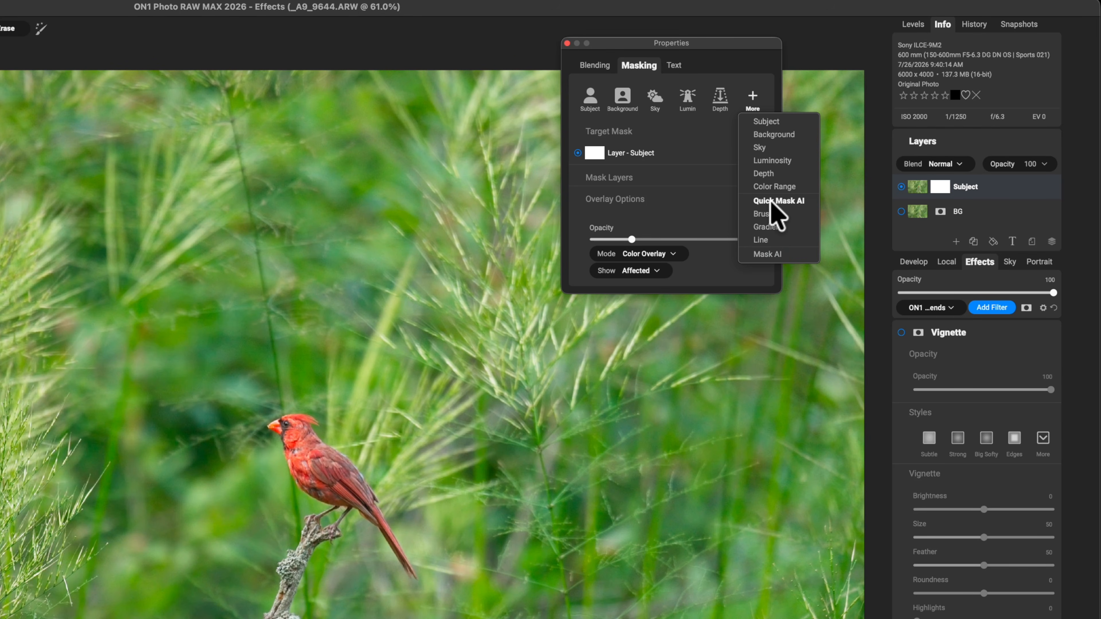
left_click(767, 178)
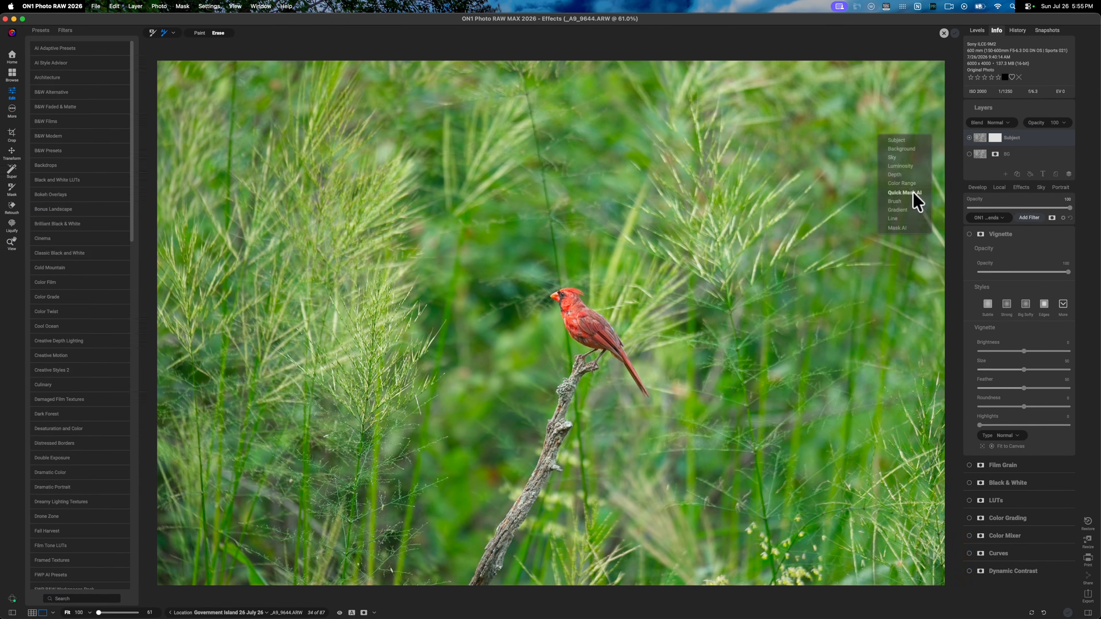
left_click(799, 270)
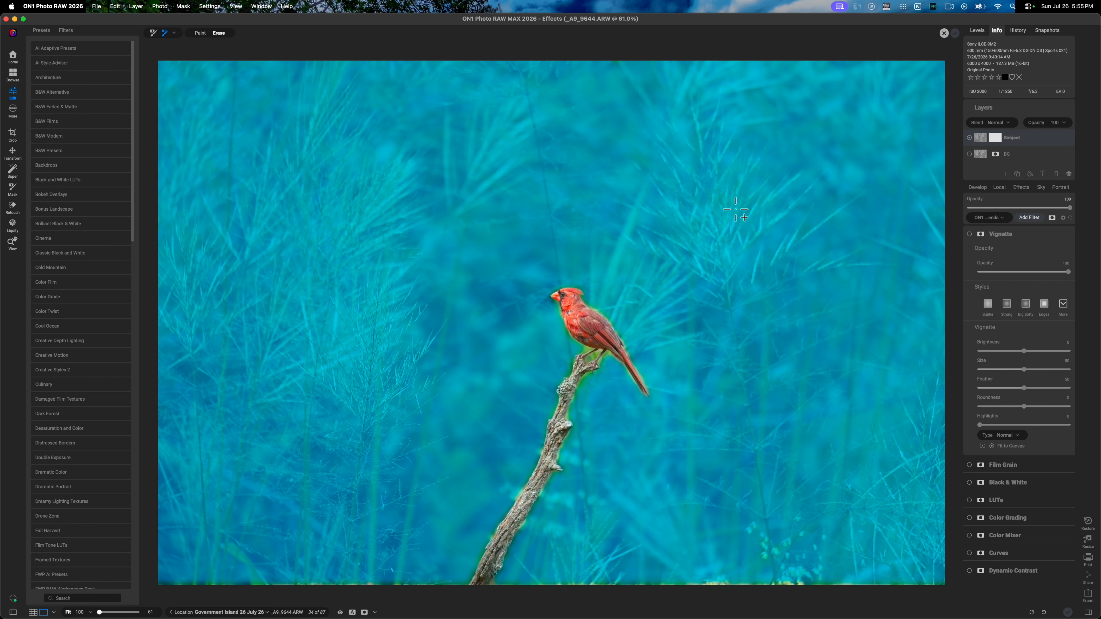
left_click(586, 328)
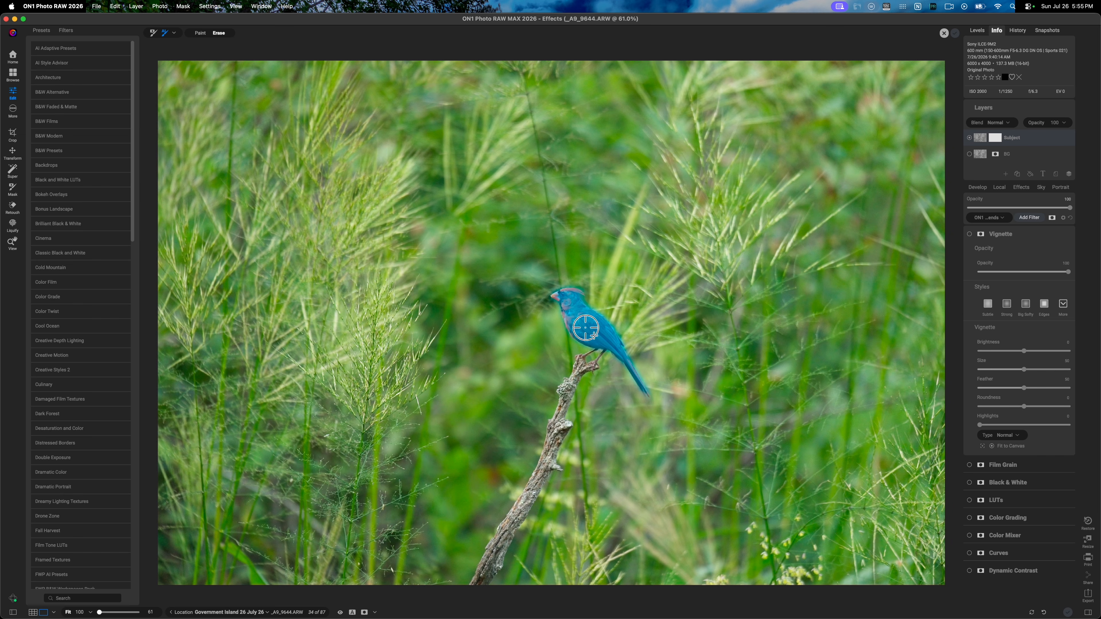
left_click(589, 354)
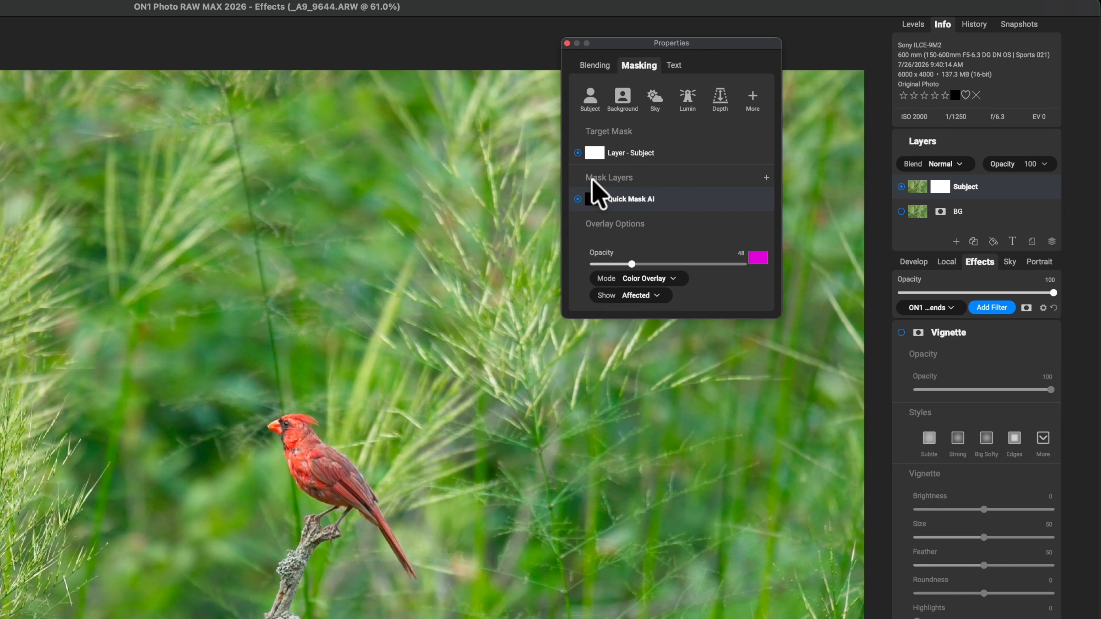
- Change the Quick Mask AI mask layer's combining mode to keep only the bird and branch on the Subject layer
left_click(766, 199)
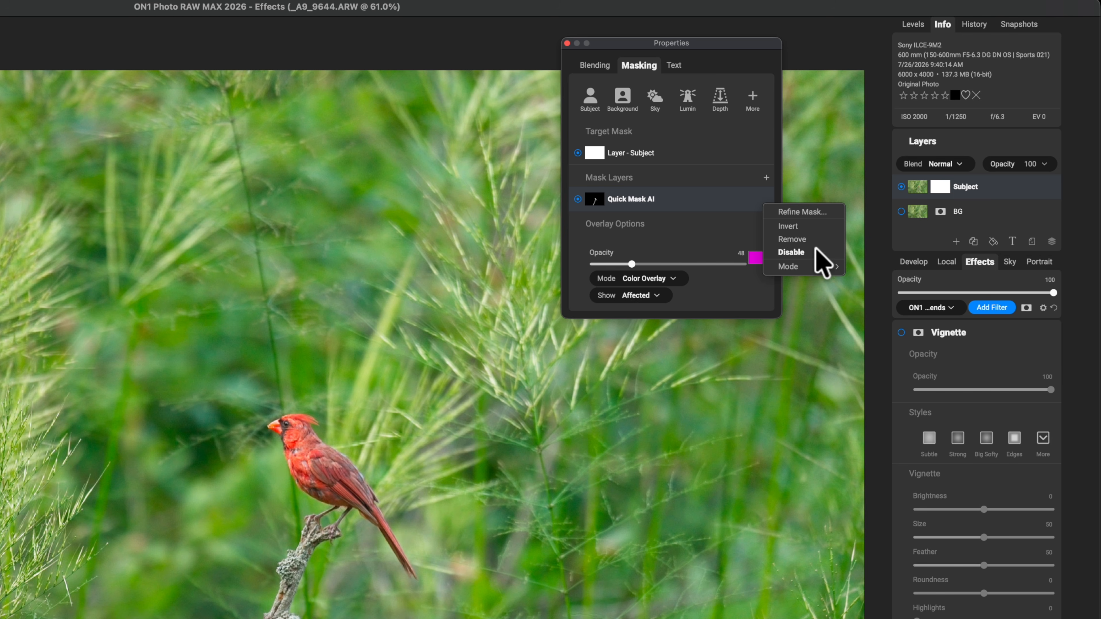
mouse_move(809, 266)
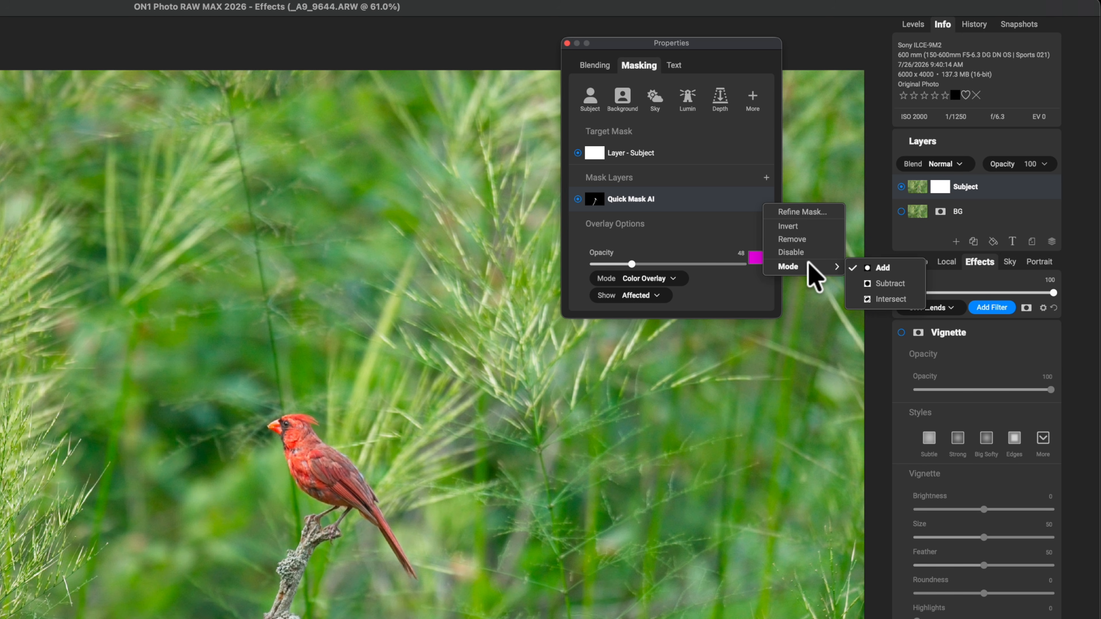
left_click(890, 284)
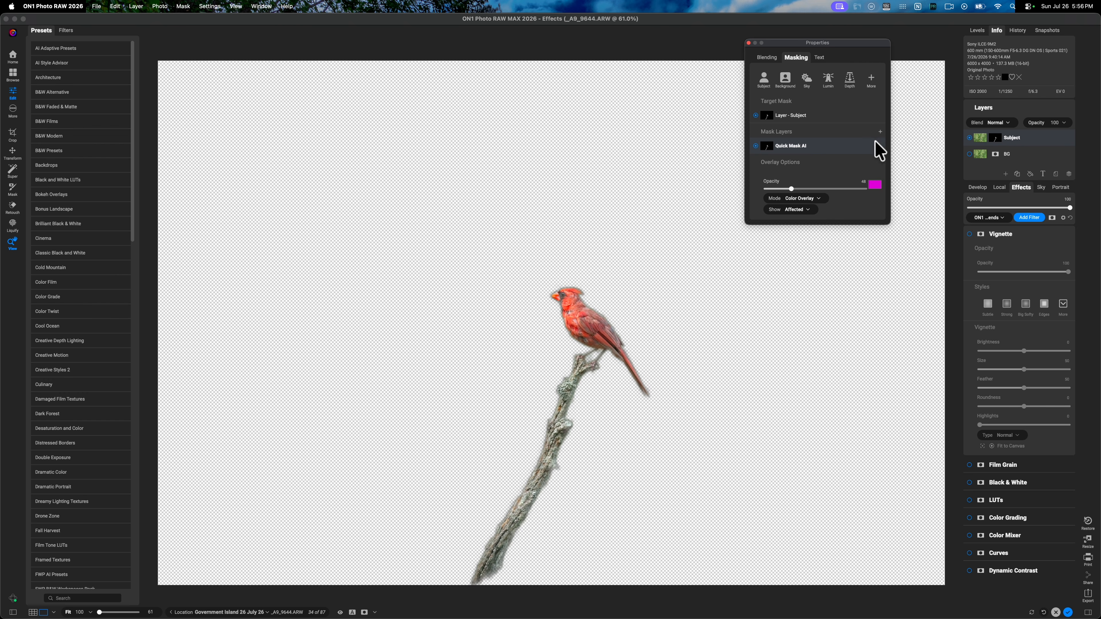
right_click(881, 151)
left_click(901, 162)
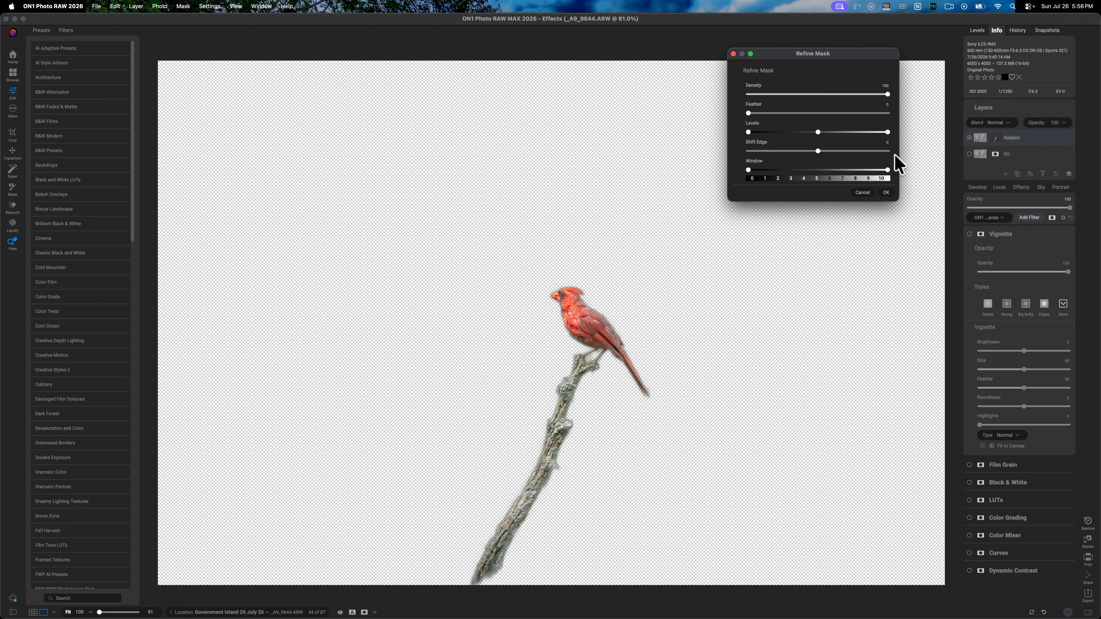
mouse_move(819, 133)
left_mouse_down()
mouse_move(865, 133)
mouse_move(812, 132)
left_mouse_up()
left_click(734, 54)
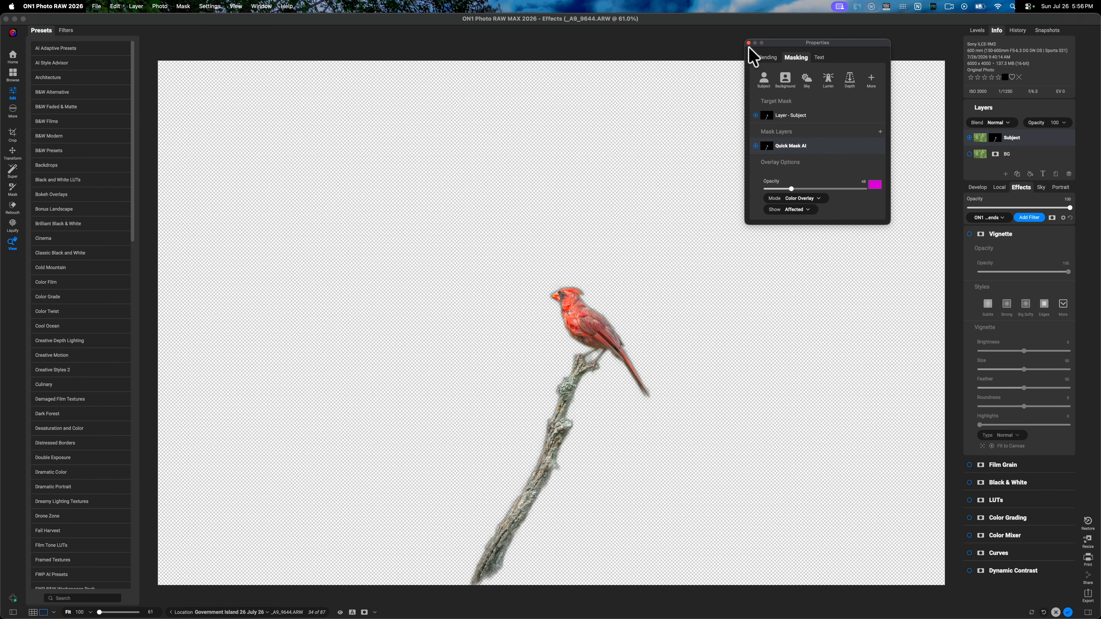
- Close the mask properties and turn the BG layer's visibility back on beneath the masked Subject layer
left_click(749, 44)
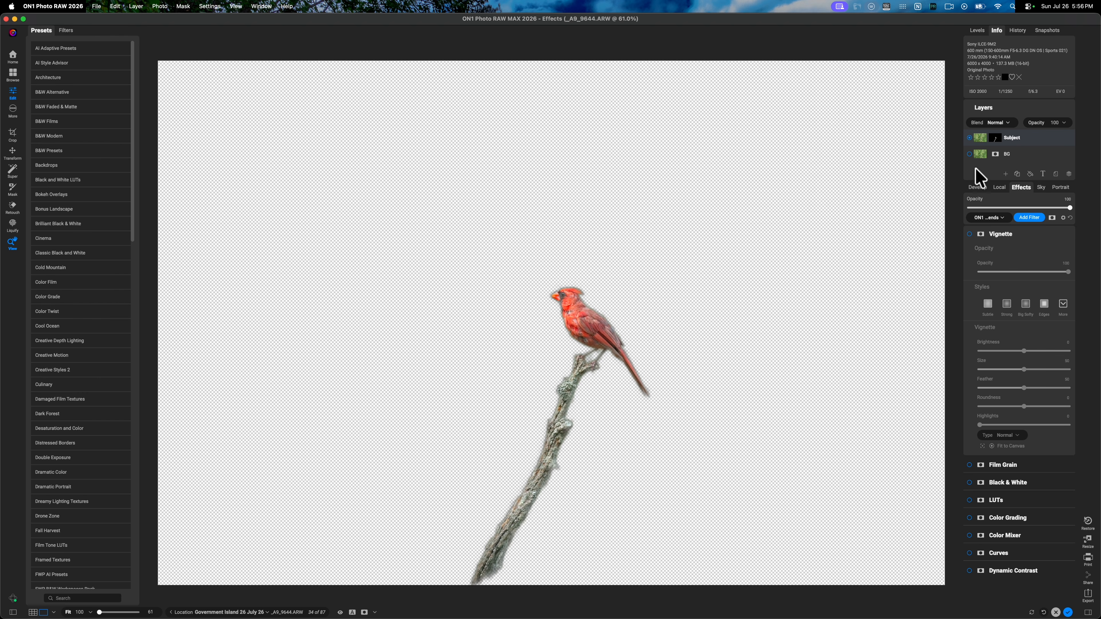
left_click(969, 154)
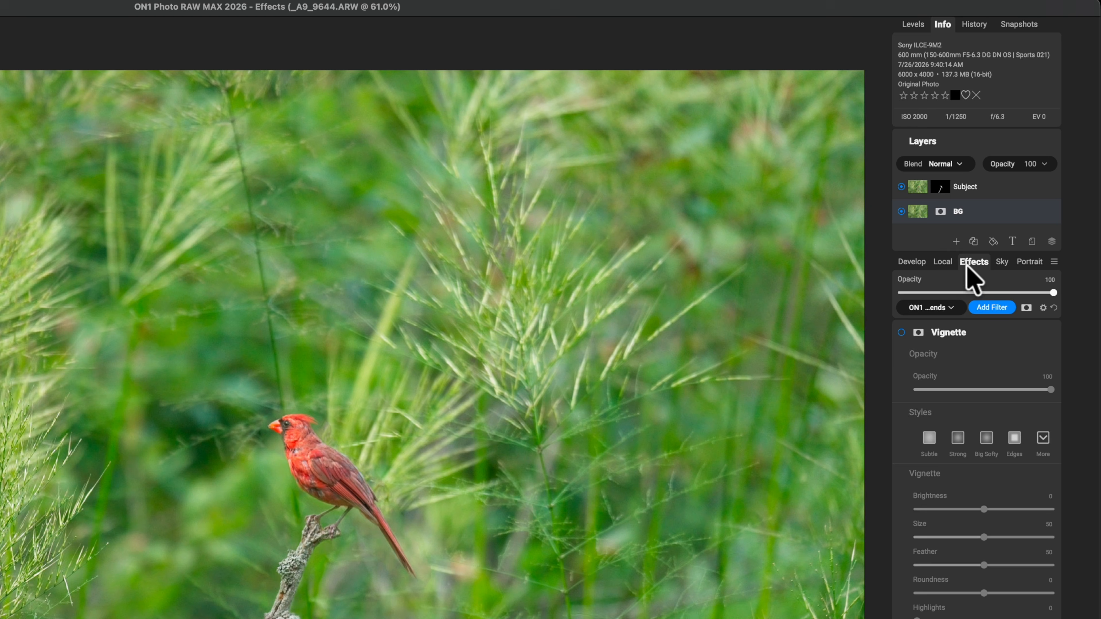
- Add a Blur filter to the BG layer and inspect the edges around the cardinal and branch up close
left_click(989, 308)
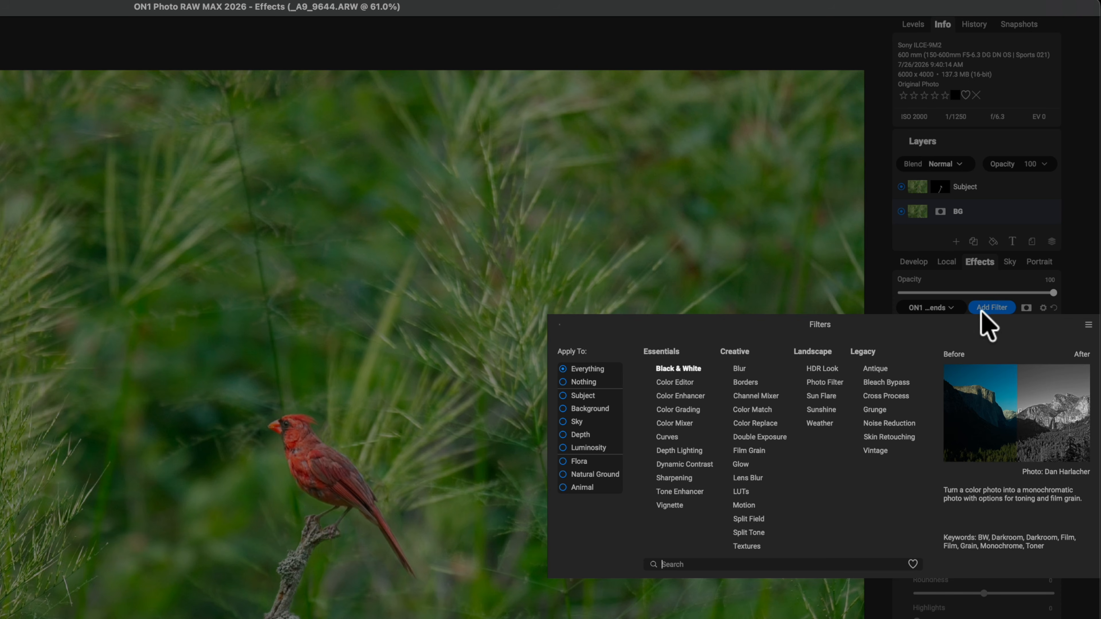
left_click(744, 370)
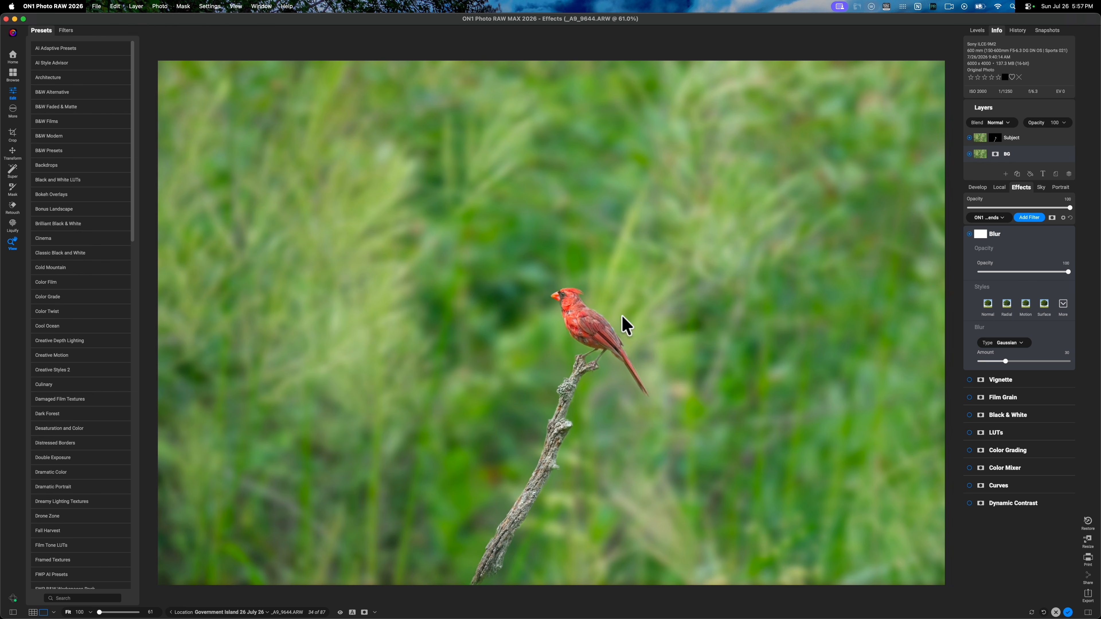
left_click(579, 323)
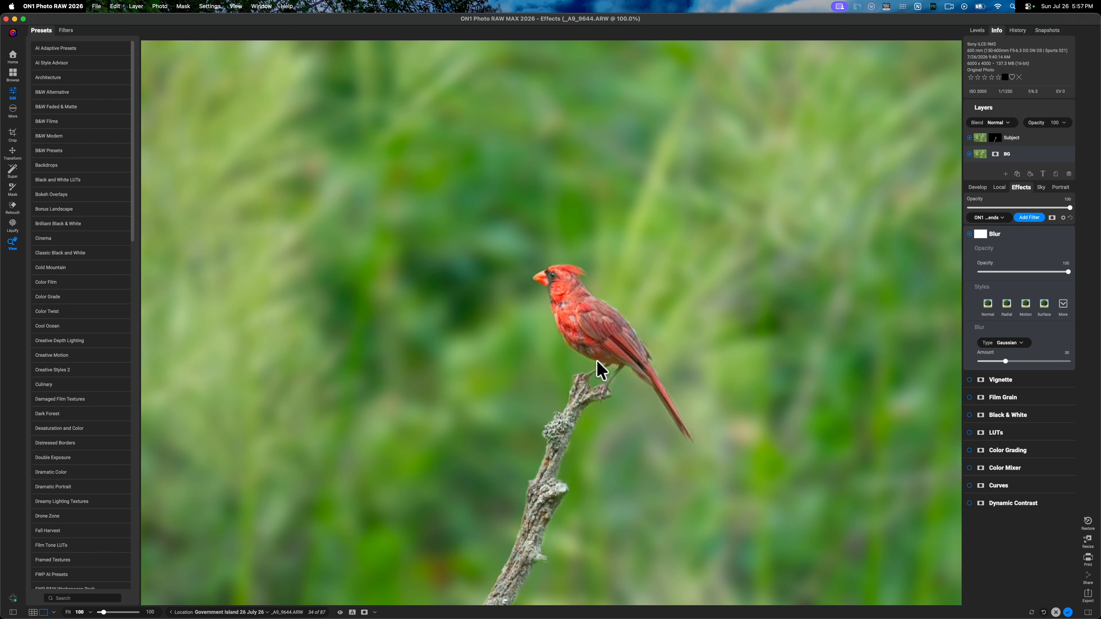
left_click(601, 345)
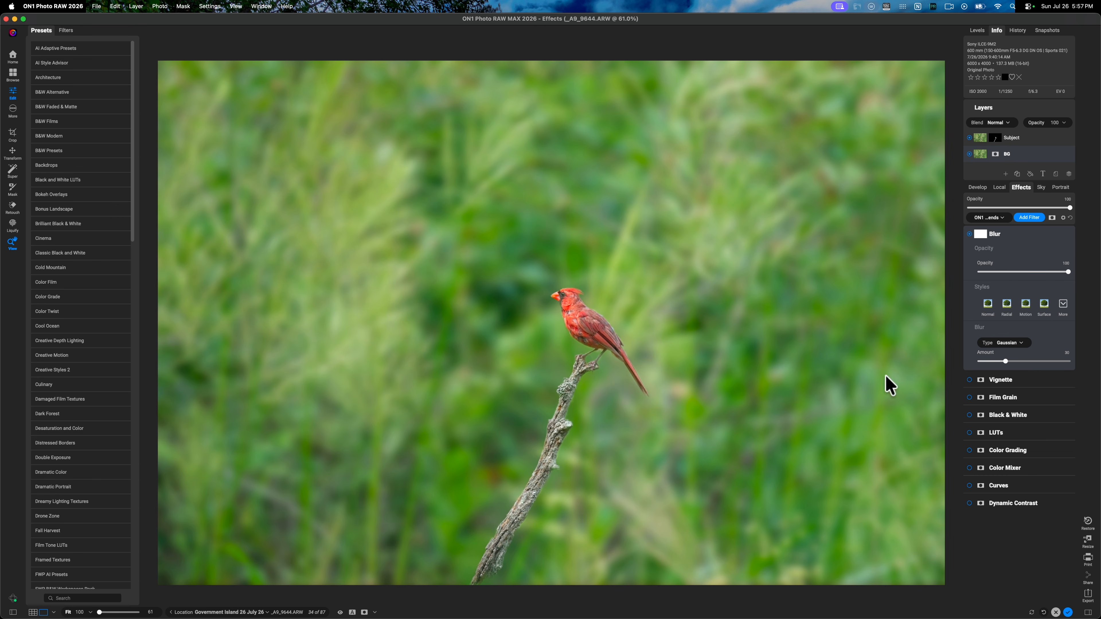
- Lower the BG layer's exposure to about -0.35 and raise its Gaussian blur amount to about 90
left_click(984, 189)
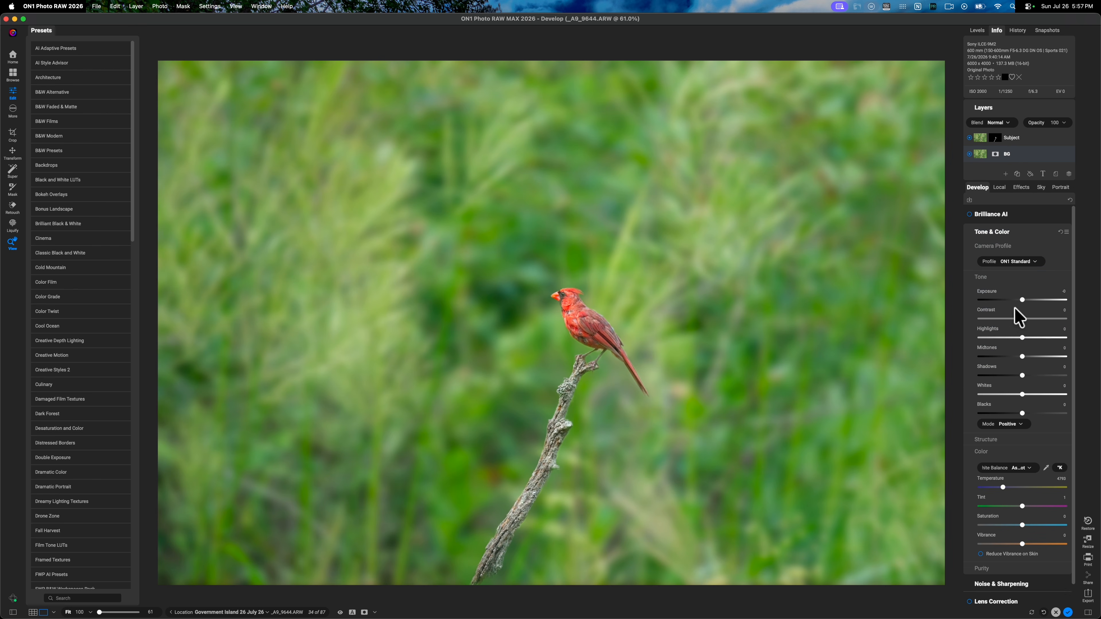
left_click_drag(1022, 300, 1019, 301)
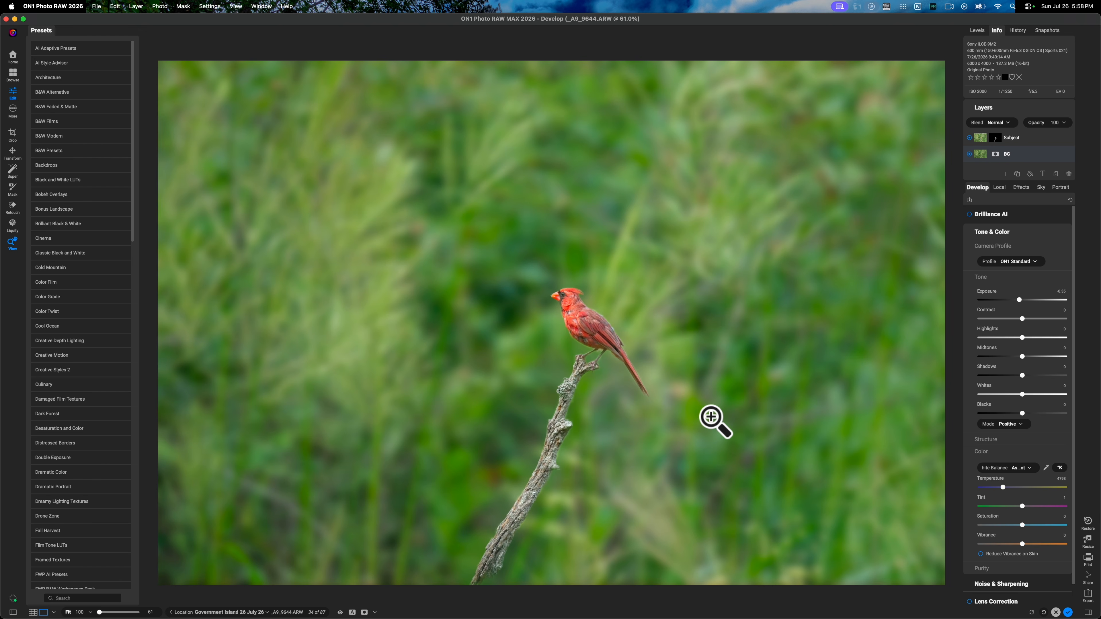
left_click(1021, 188)
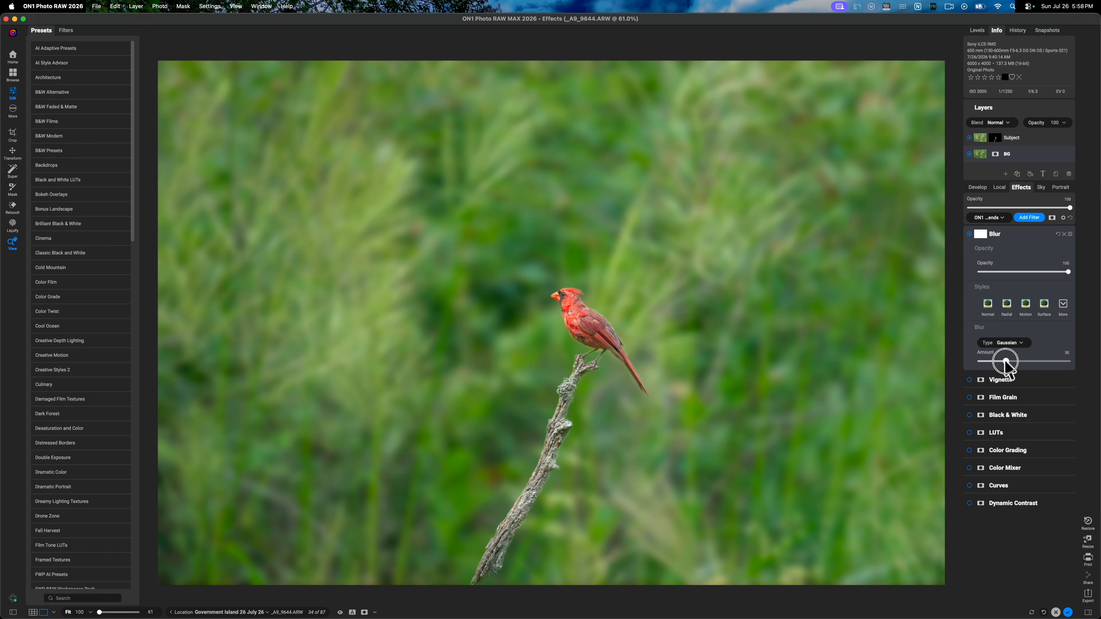
left_click_drag(1007, 362, 1057, 363)
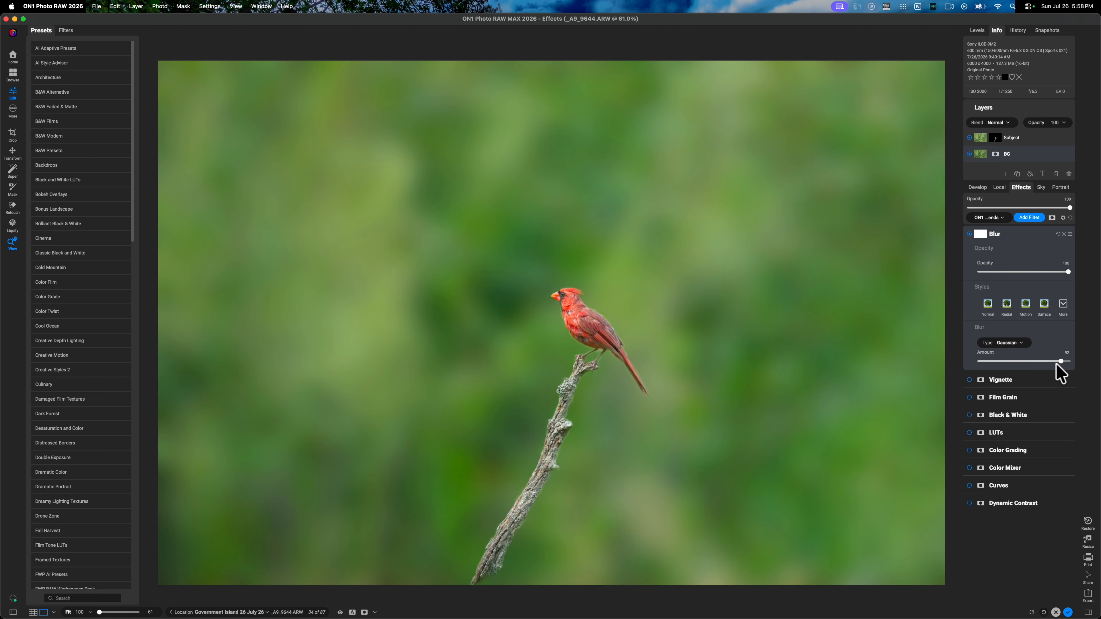